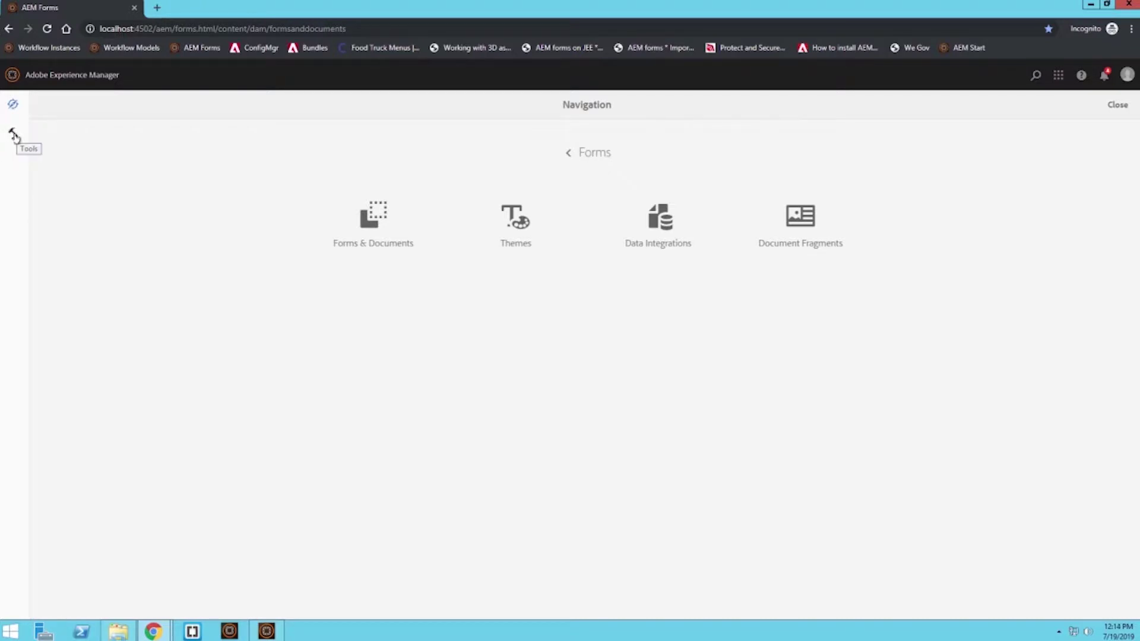
Browse Tools > Cloud Services > Translation Cloud Services to libs > Microsoft Translator's Trial License
click(14, 136)
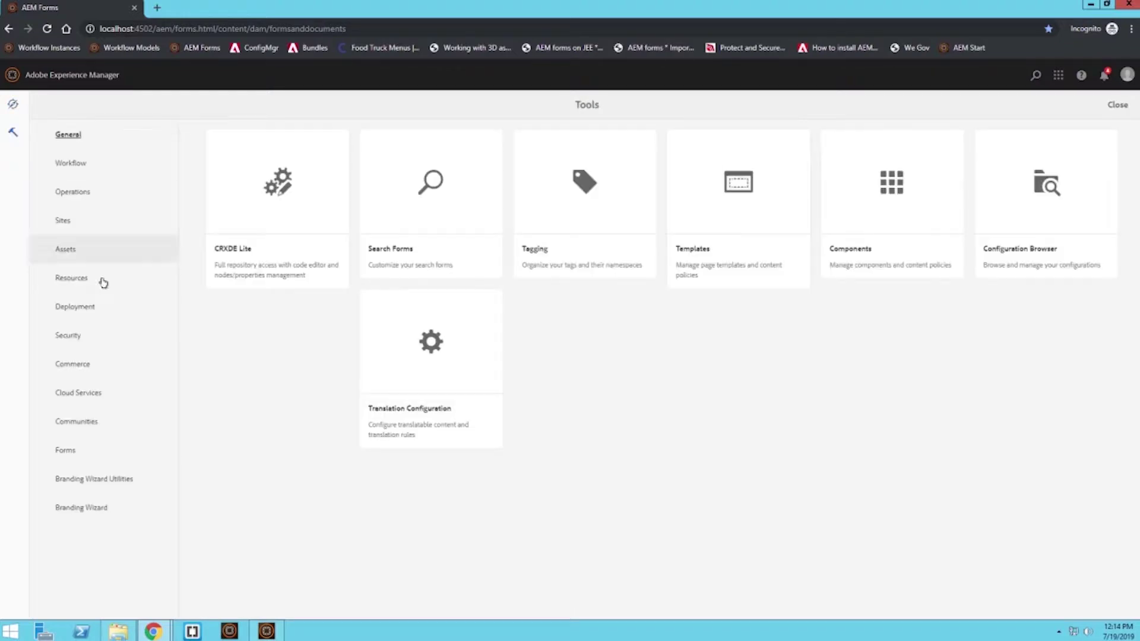
click(112, 389)
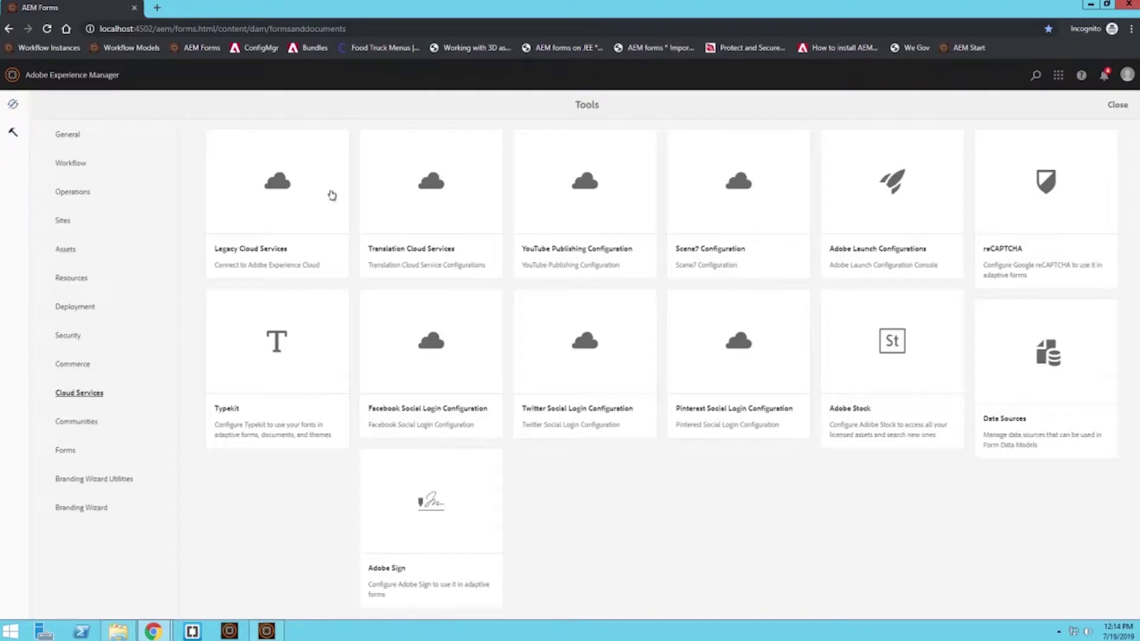
click(415, 188)
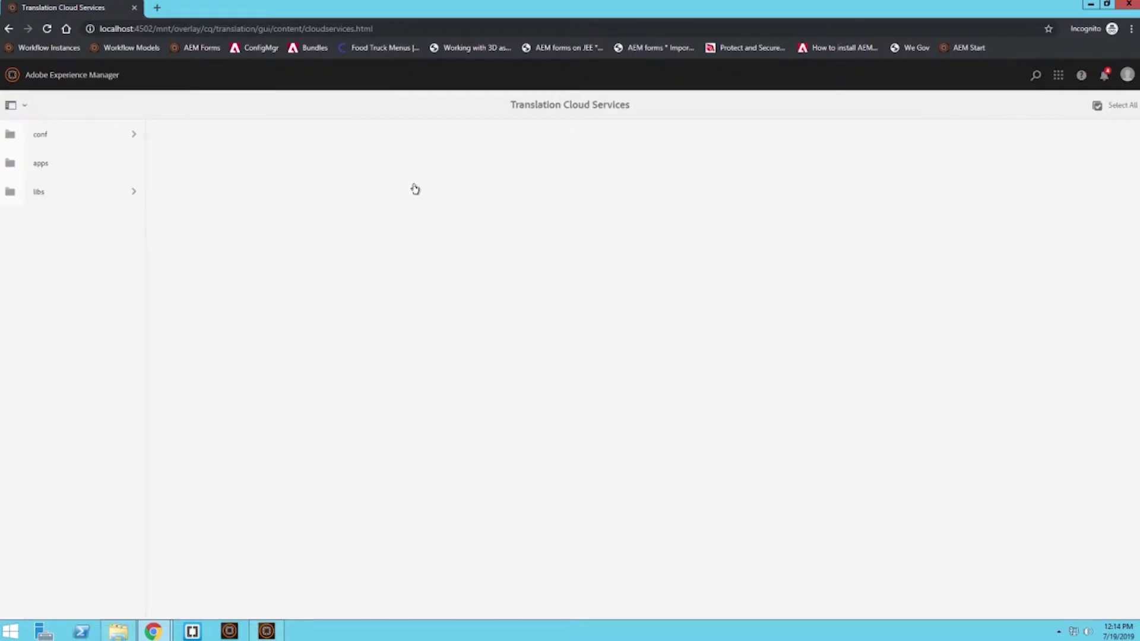
click(84, 198)
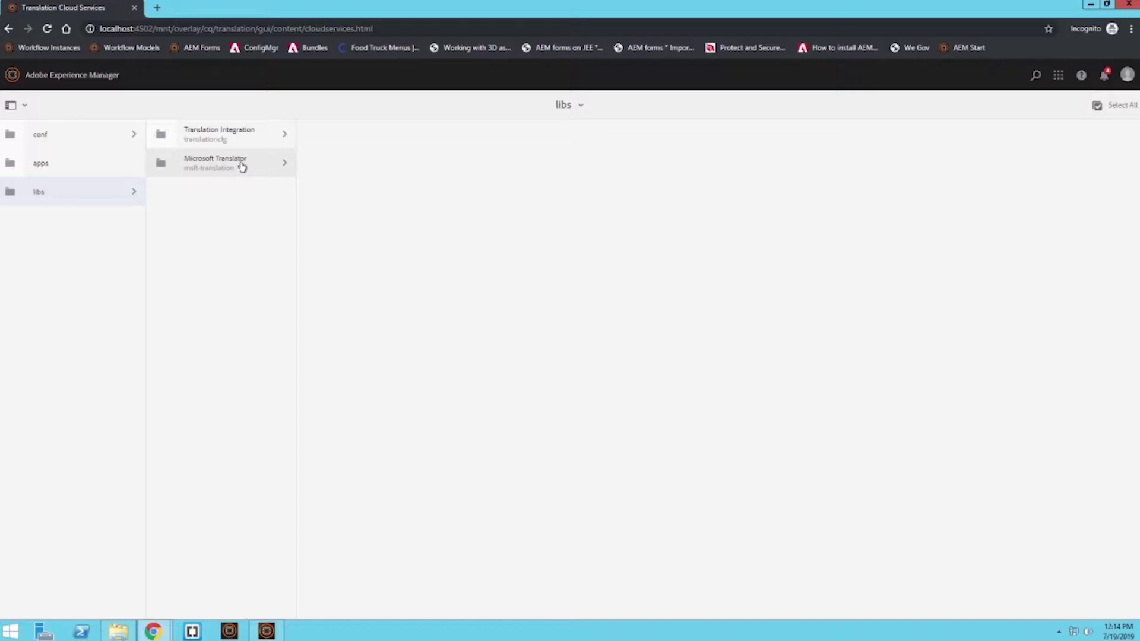
click(242, 167)
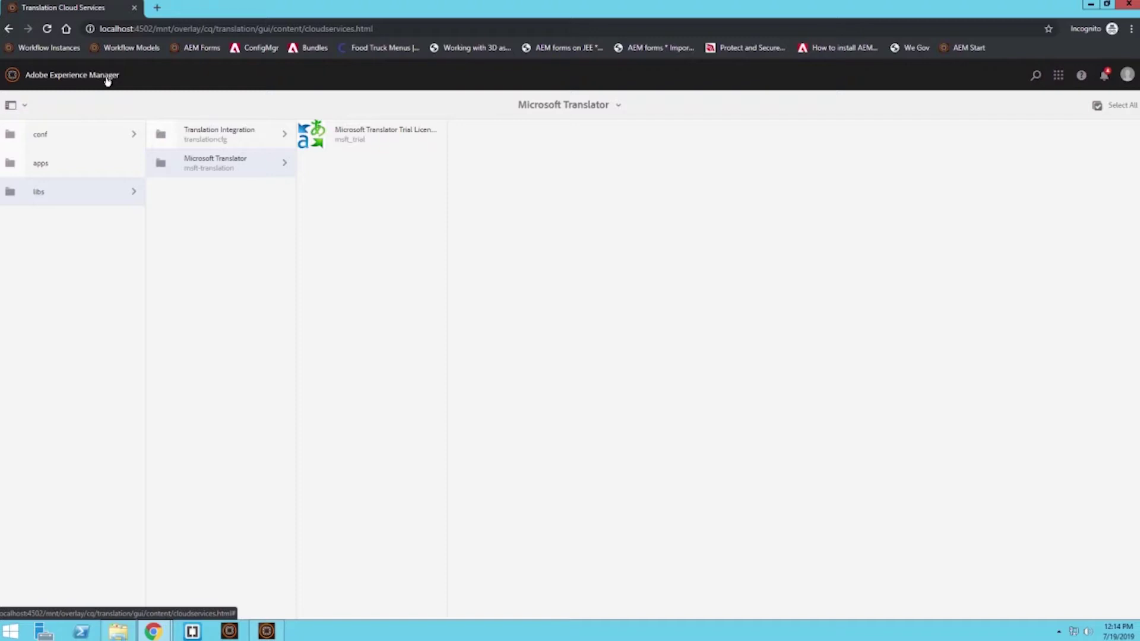
Select the Basic Form adaptive form in Forms & Documents
click(107, 80)
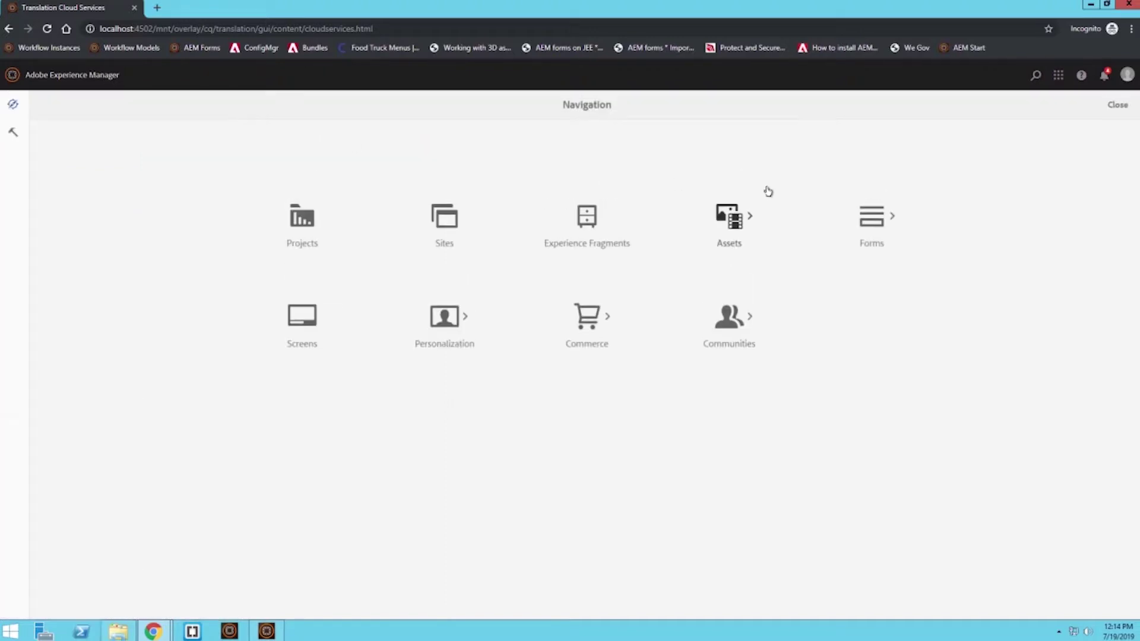
click(862, 209)
click(372, 225)
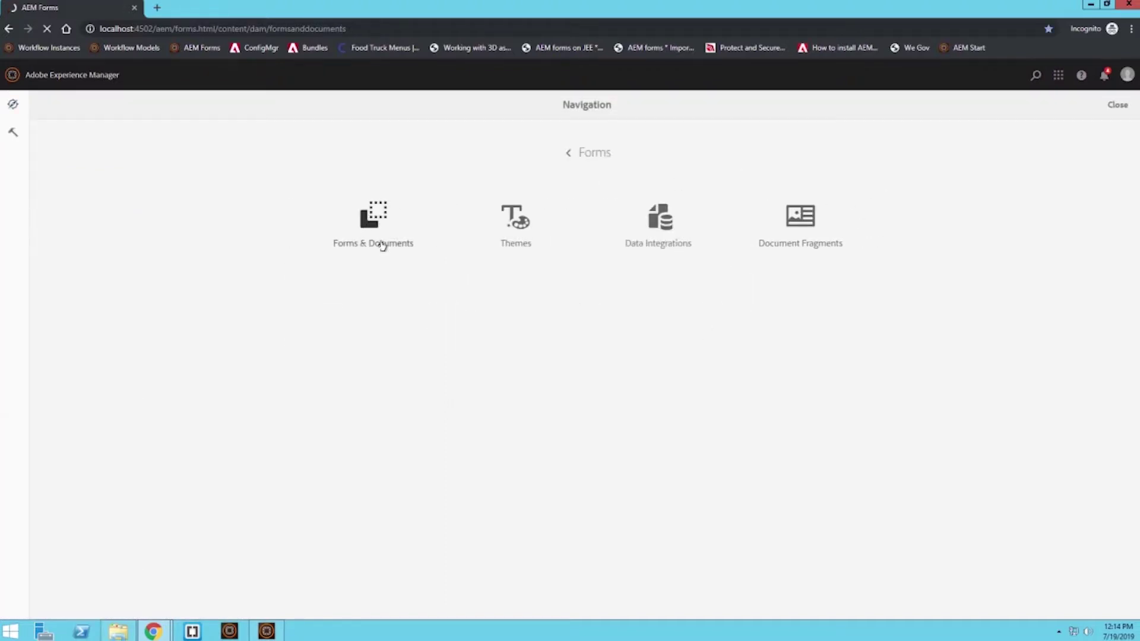
mouse_move(42, 146)
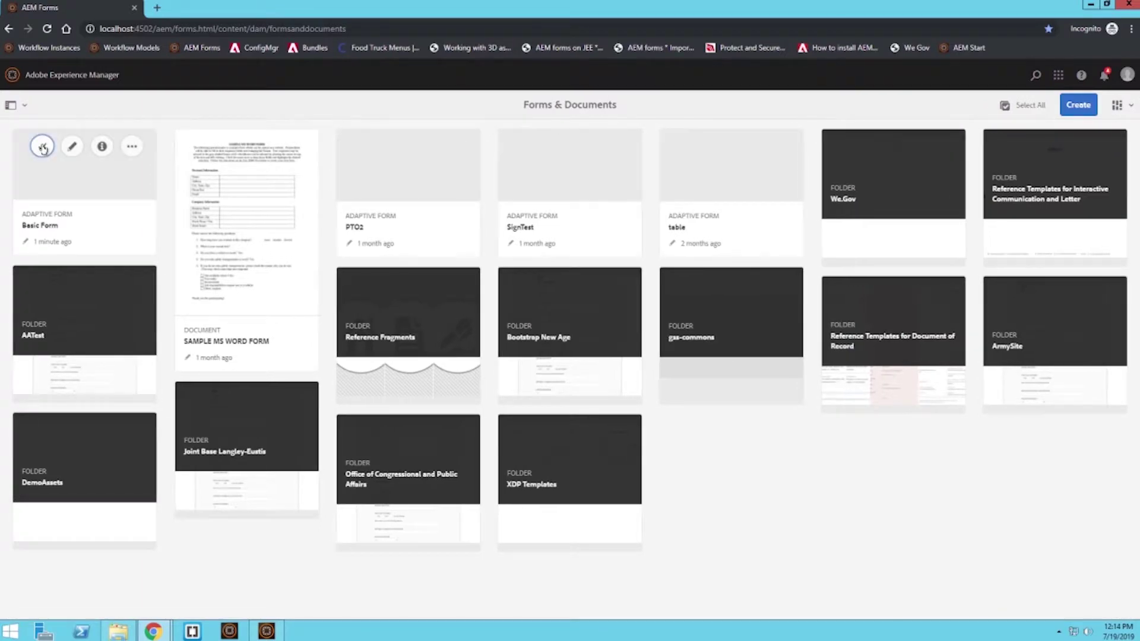
click(41, 146)
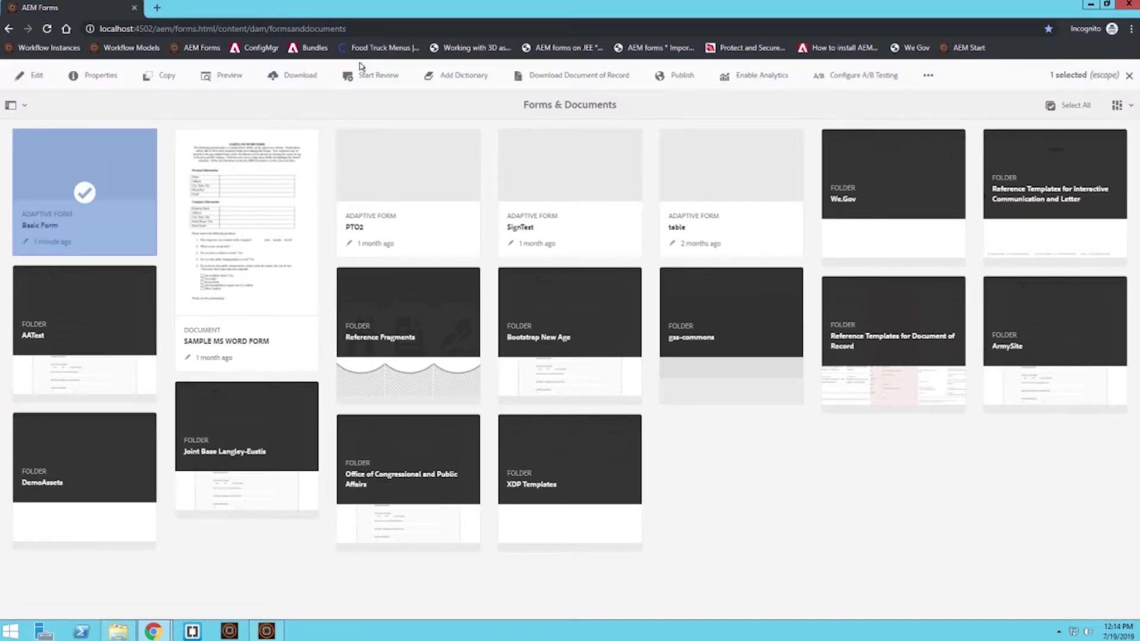
Add its dictionary to a new project 'Basic Form Translation' targeting French (fr)
click(457, 81)
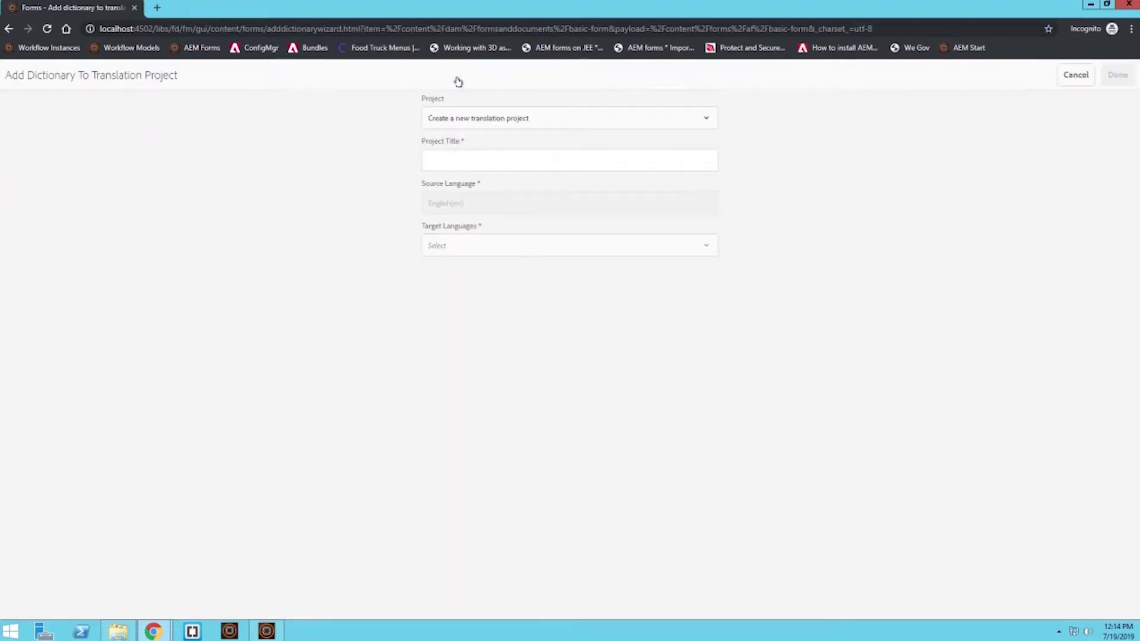
click(525, 119)
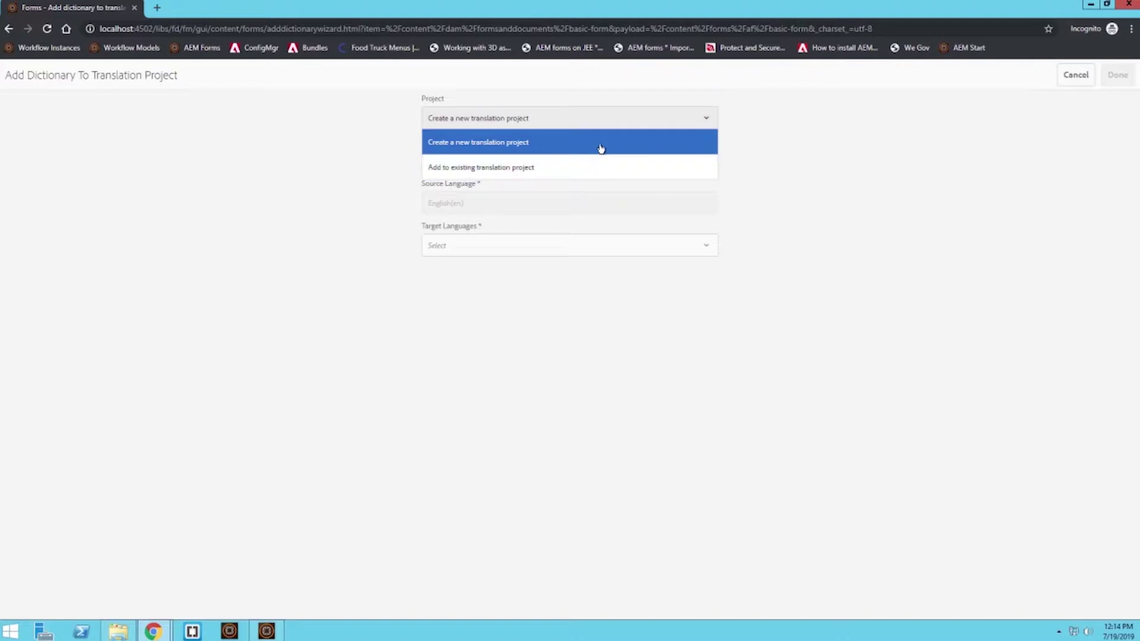
click(525, 141)
click(510, 160)
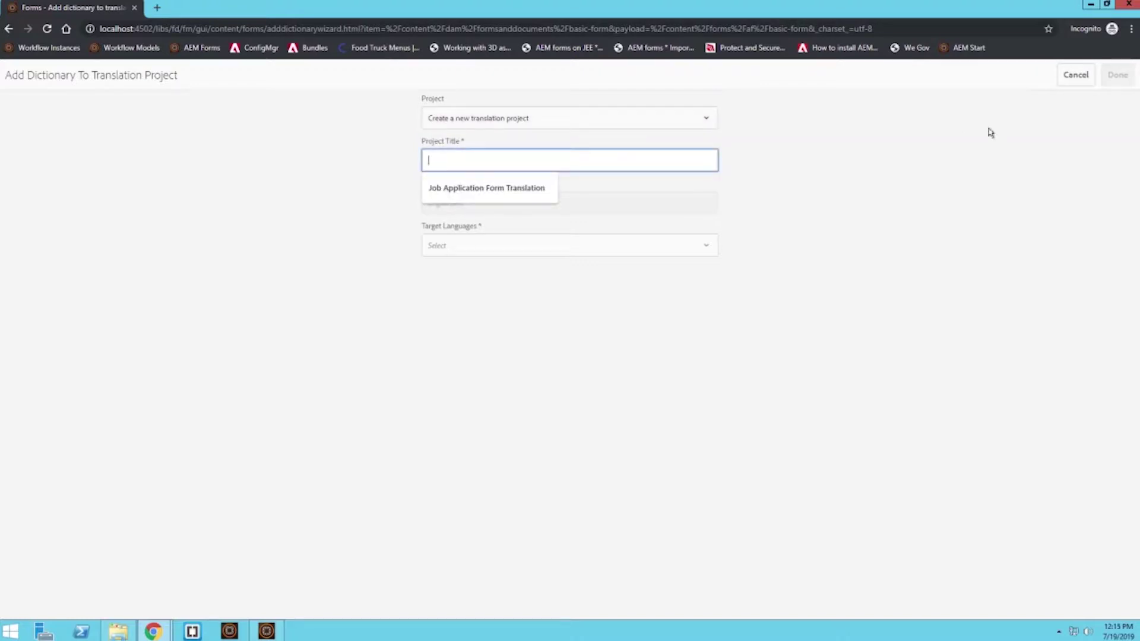
text(Basic Form)
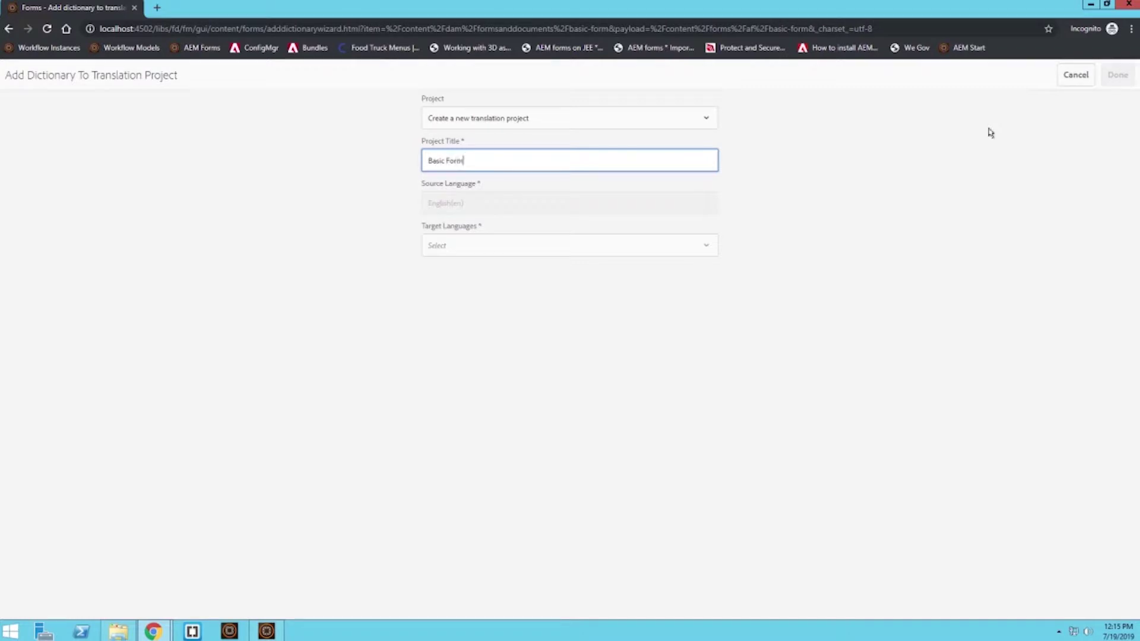
text( Translation)
click(679, 252)
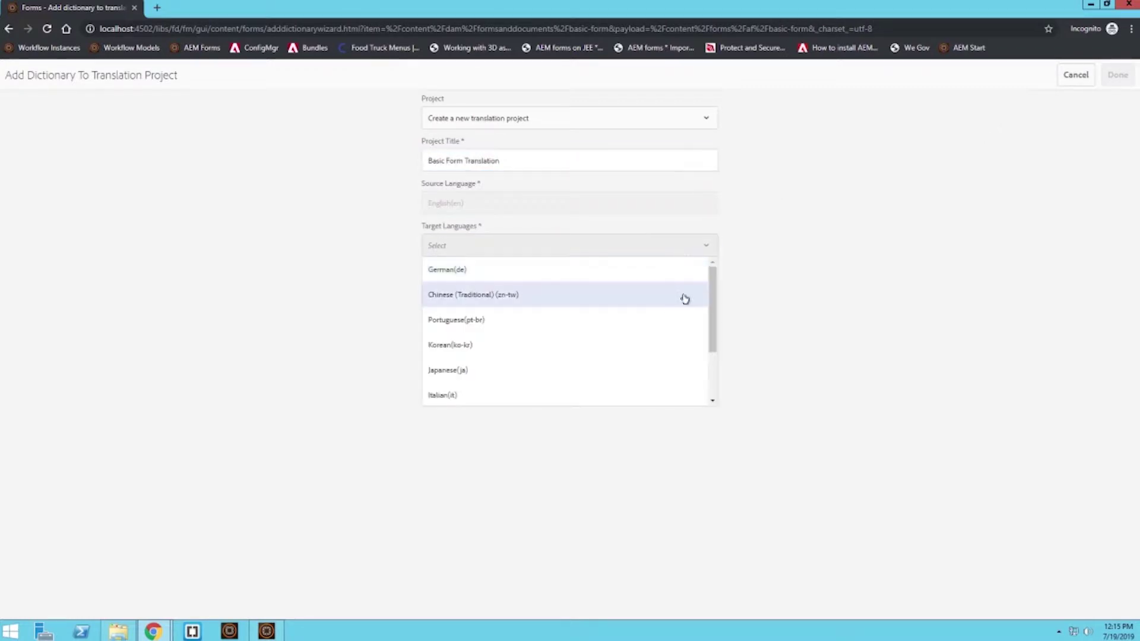
scroll(685, 298, down, 3)
click(497, 348)
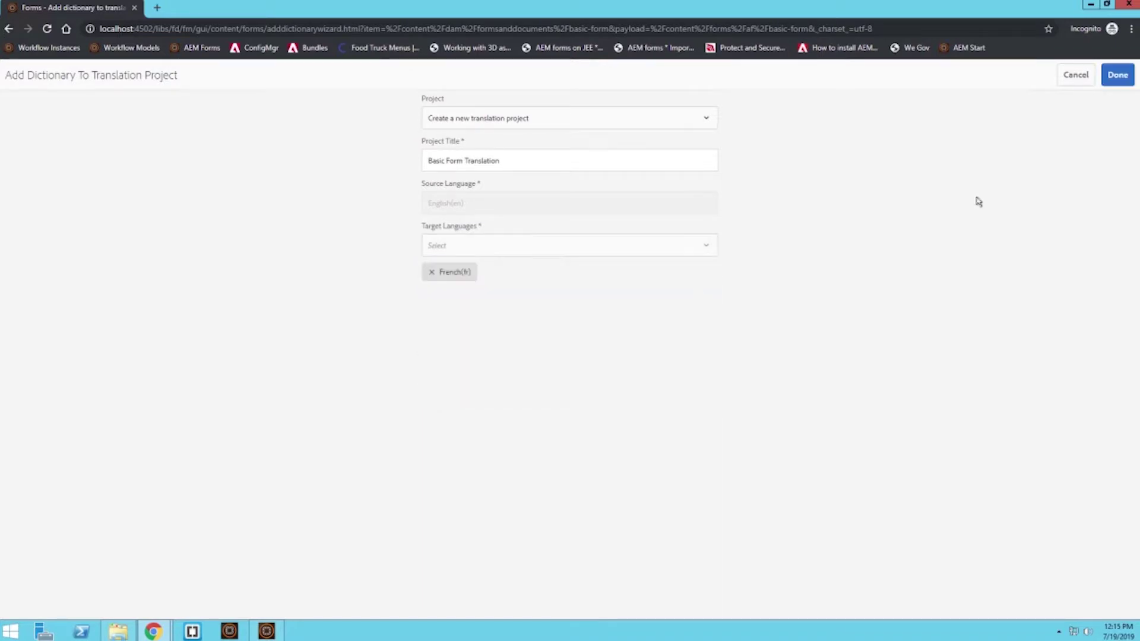
click(1117, 75)
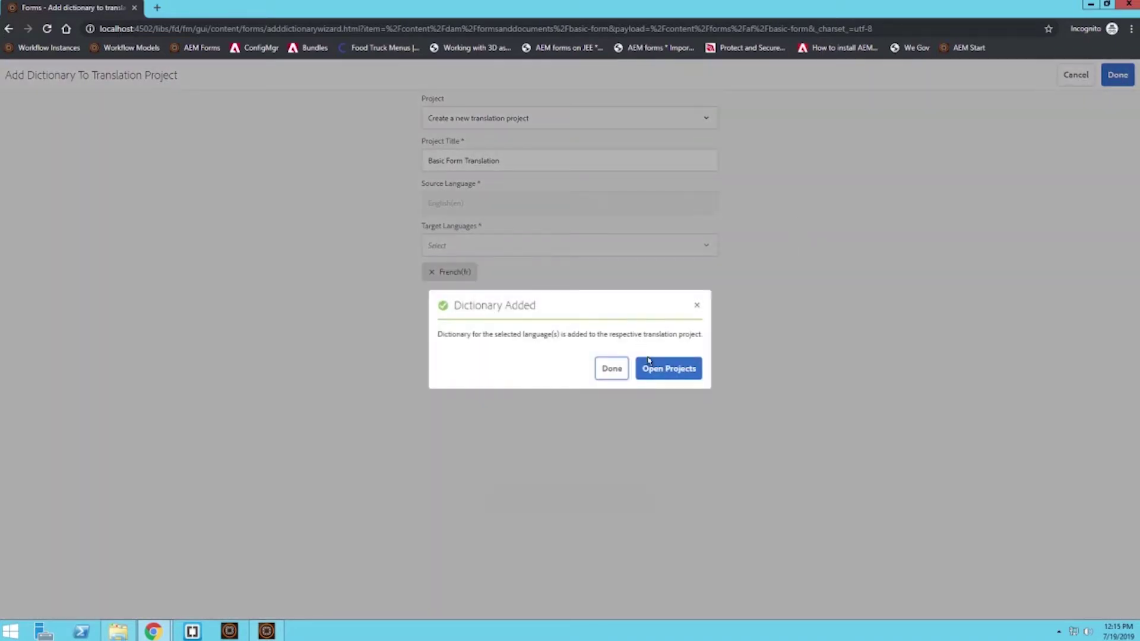
Set the Basic Form Translation project's method to Machine Translation with Microsoft, and save
click(661, 369)
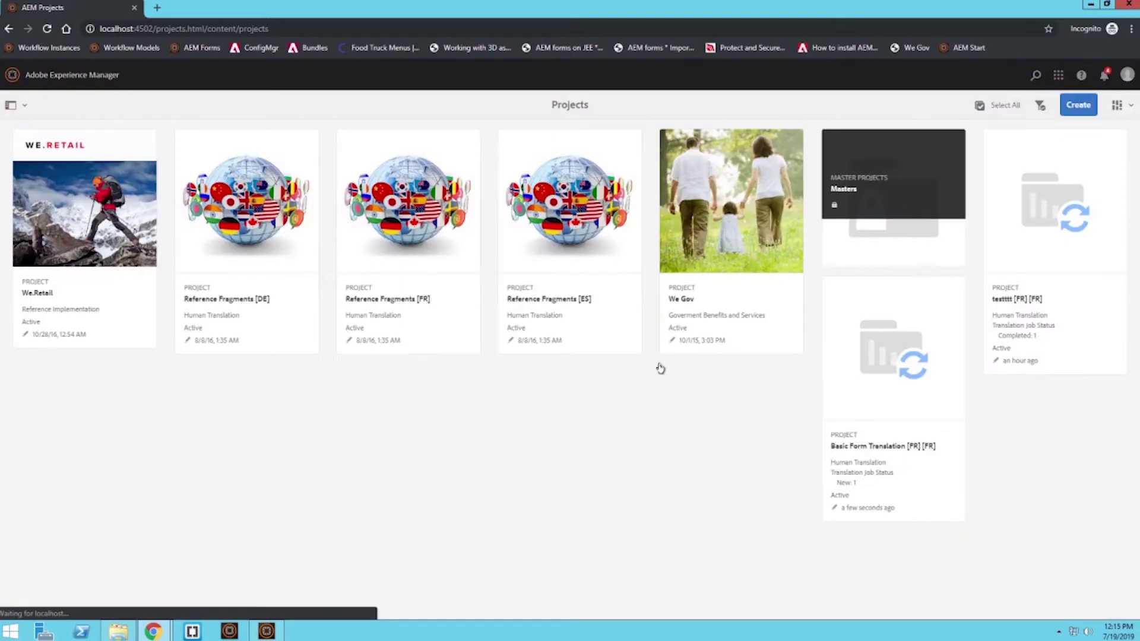
click(909, 498)
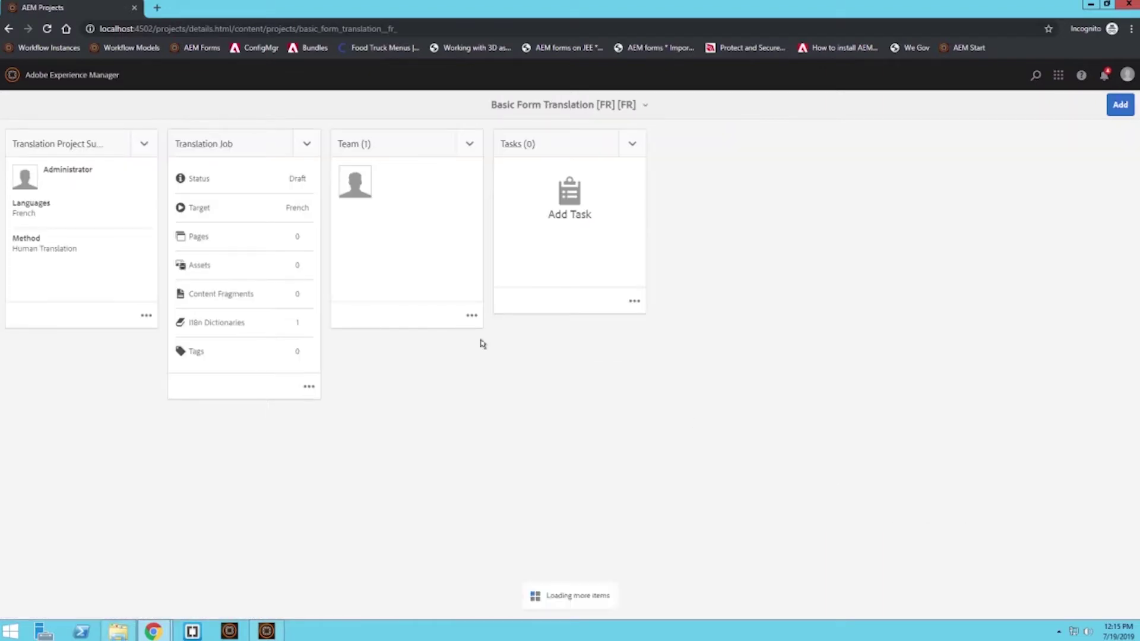
click(146, 316)
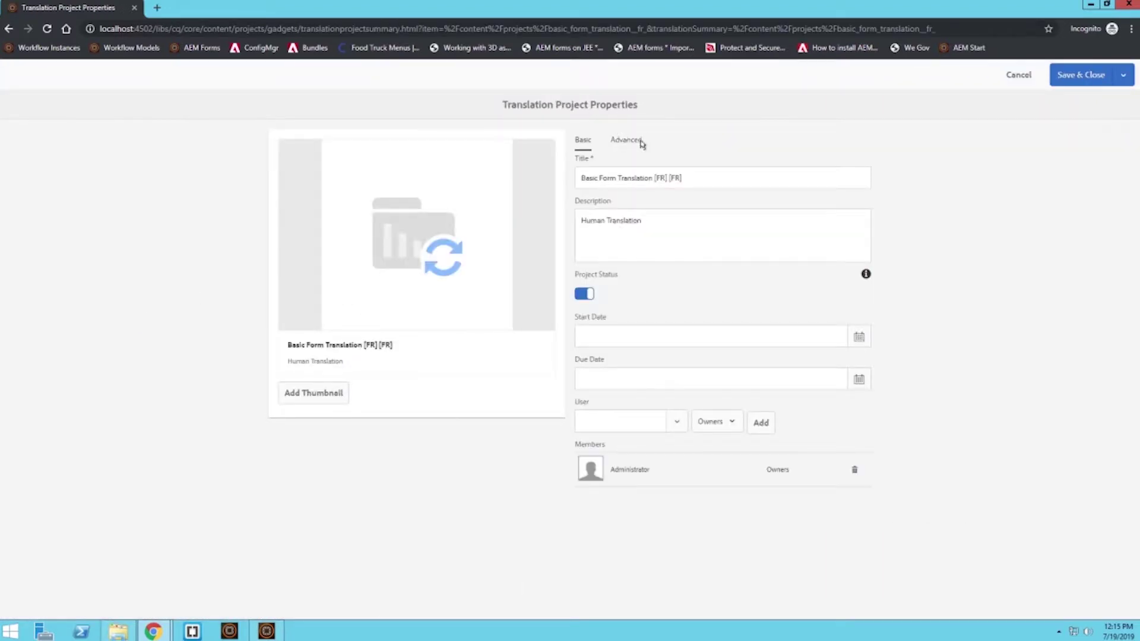
click(630, 144)
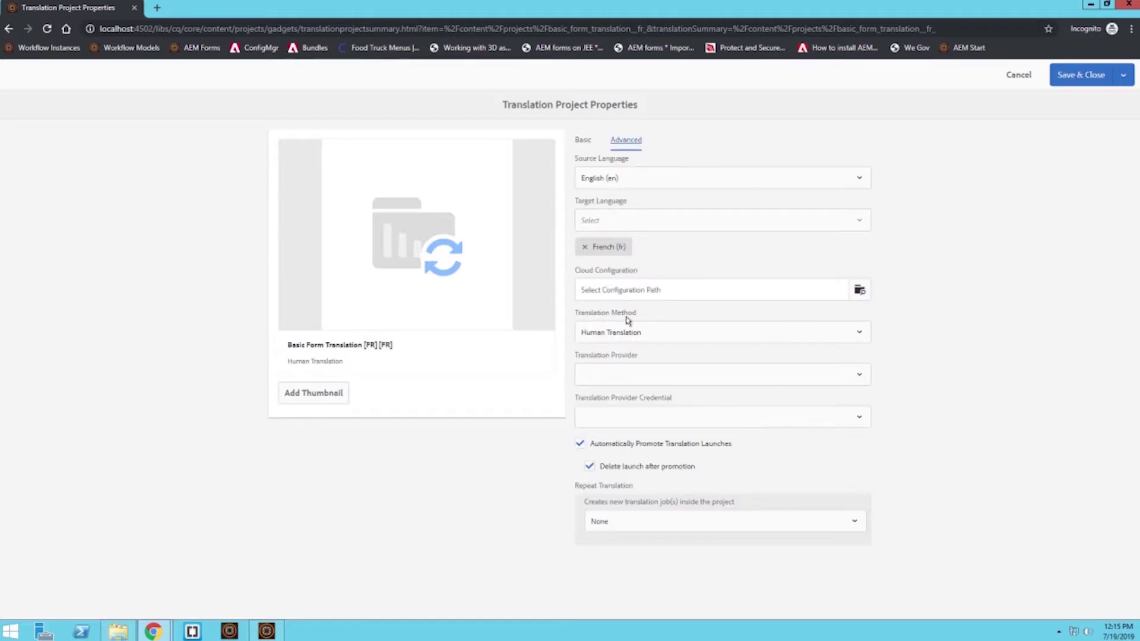
click(613, 338)
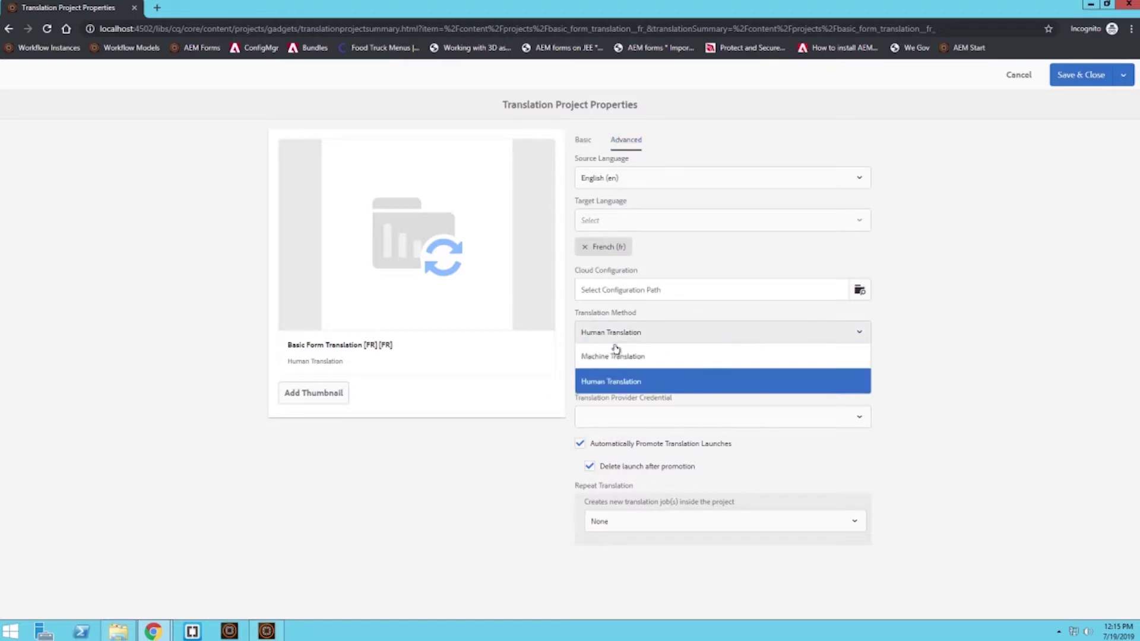
click(599, 357)
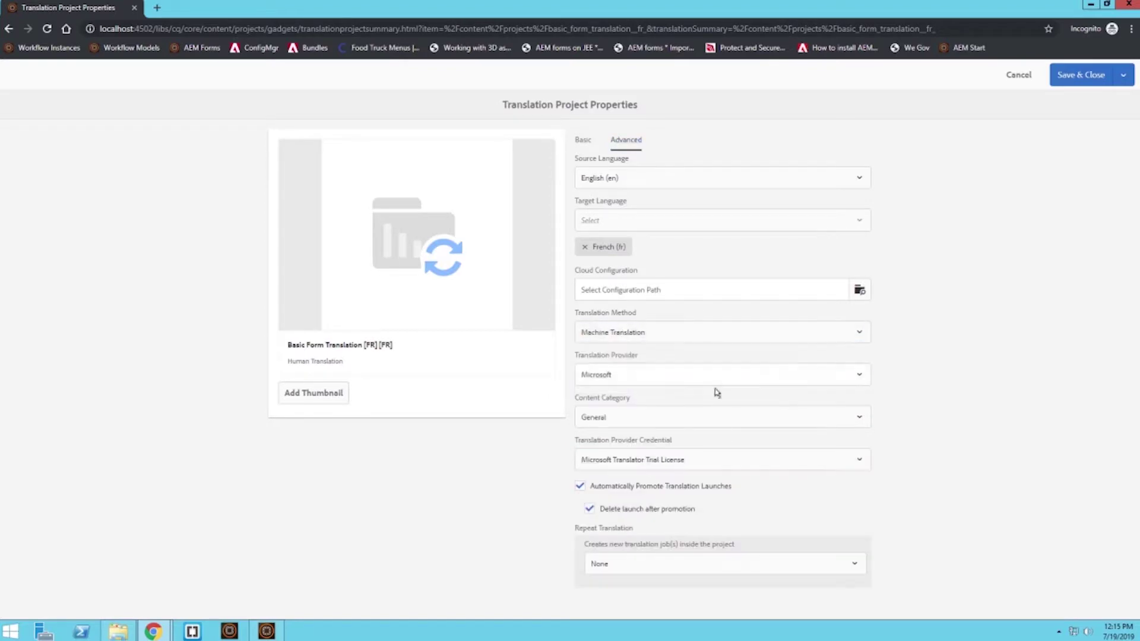
click(1073, 73)
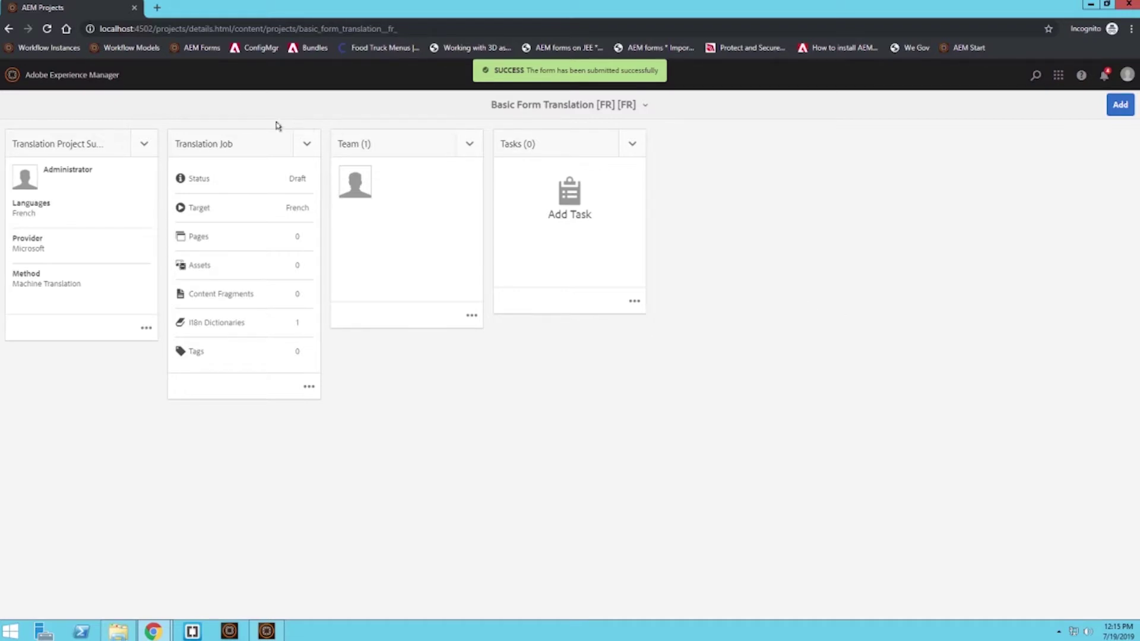
Start the French translation job, refresh, and mark it Complete once ready for review
click(308, 145)
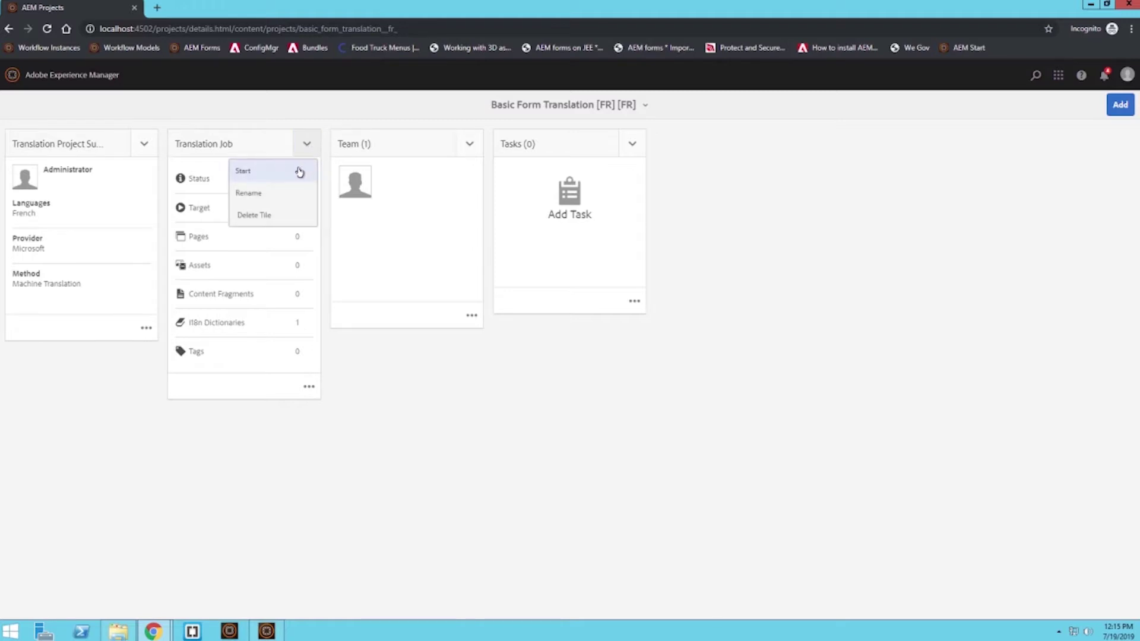
click(300, 172)
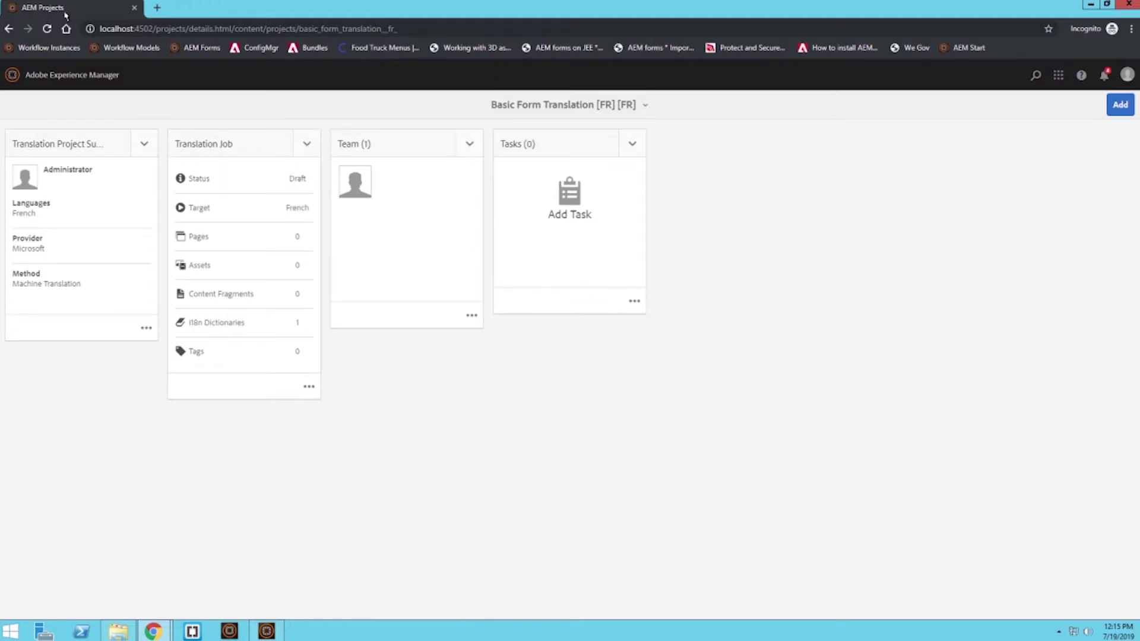
click(52, 26)
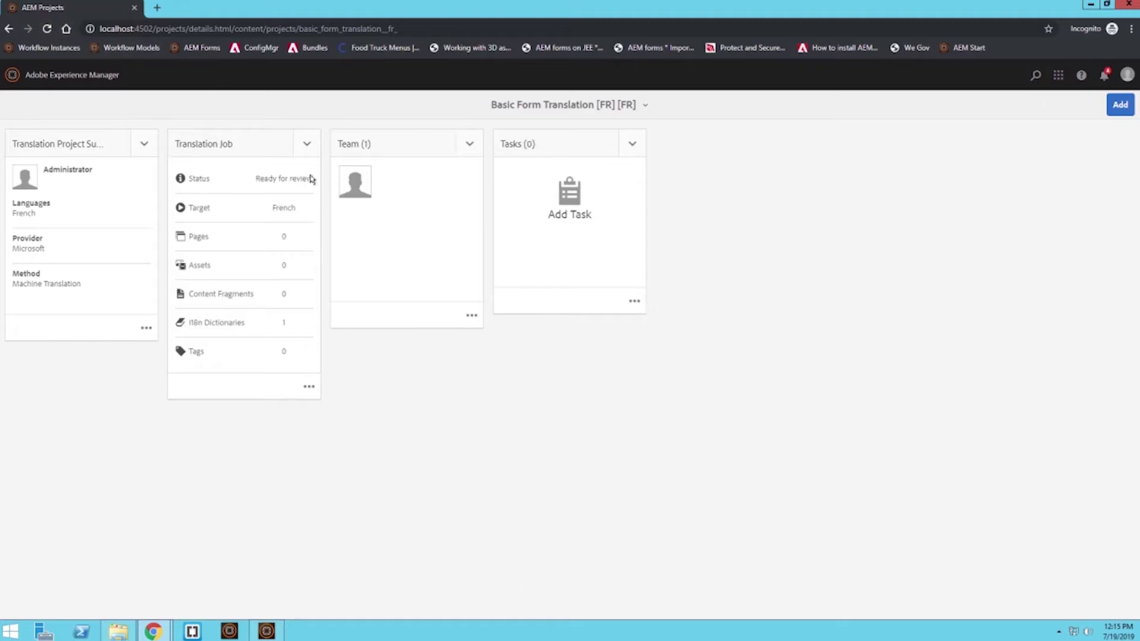
click(306, 146)
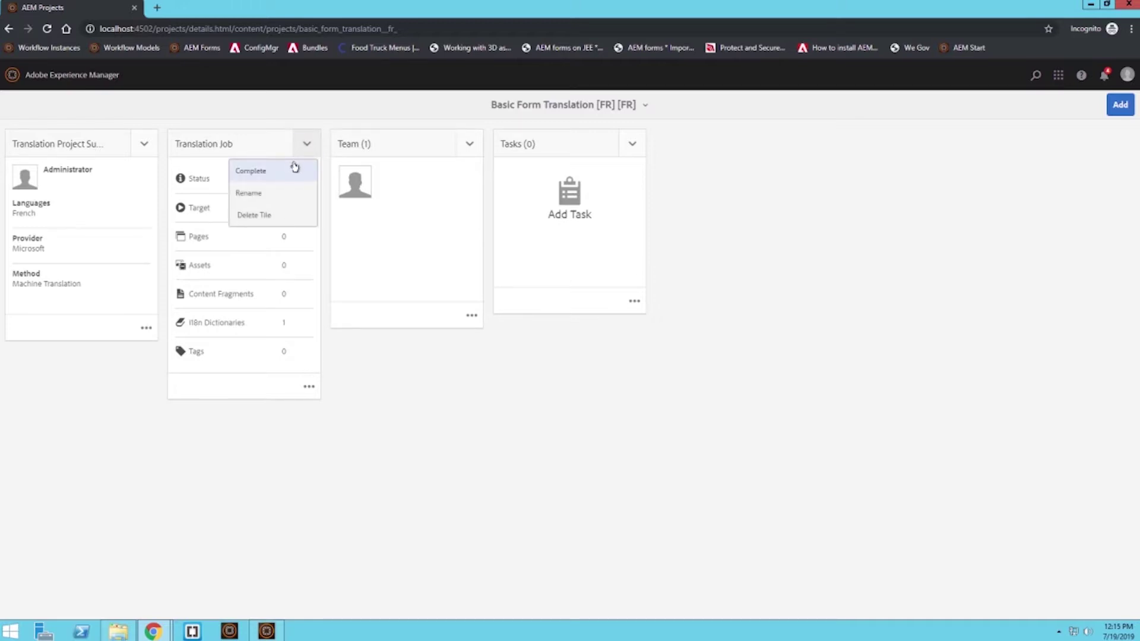
click(295, 169)
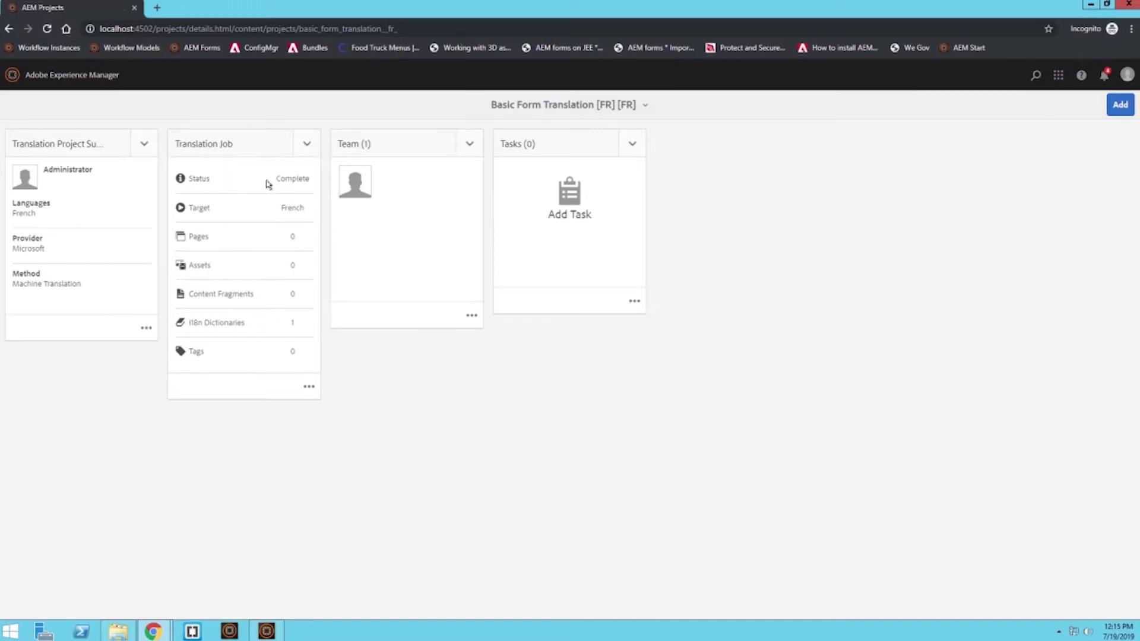
In a new tab at localhost:4502, open Basic Form from Forms & Documents in the editor and preview it
click(158, 6)
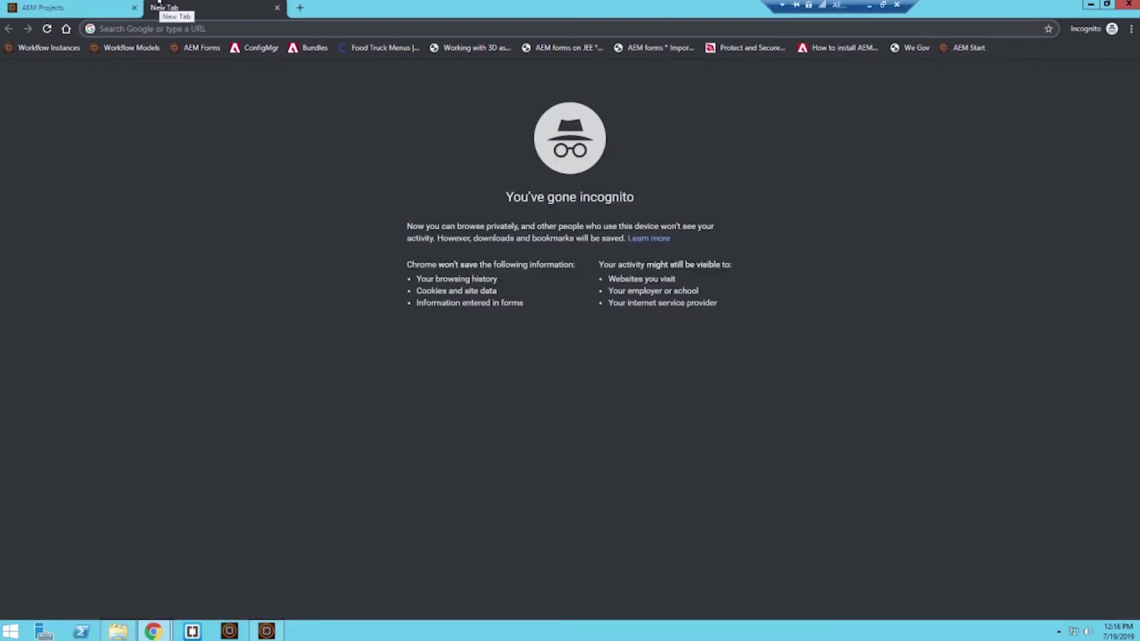
text(localhost:4502)
key(Return)
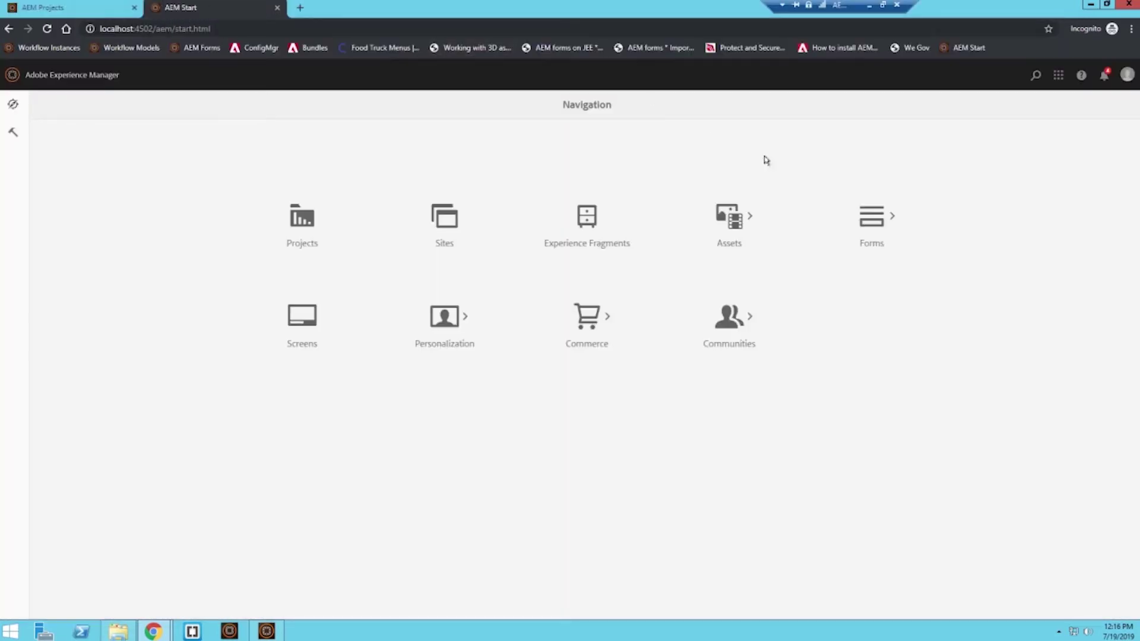
click(868, 215)
click(362, 212)
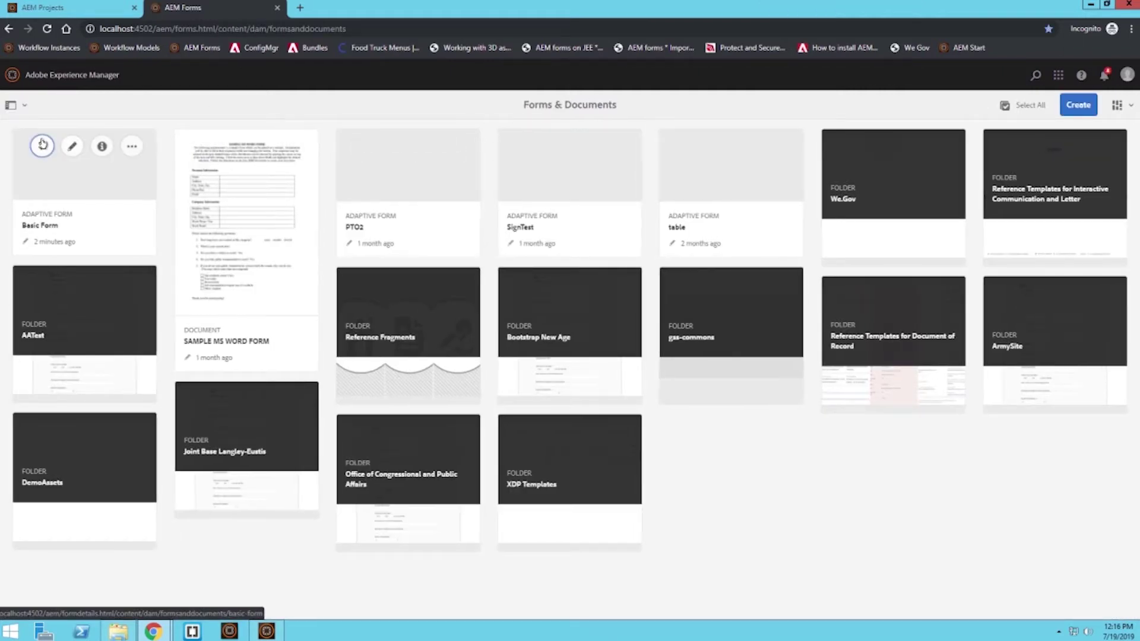
click(41, 149)
click(37, 76)
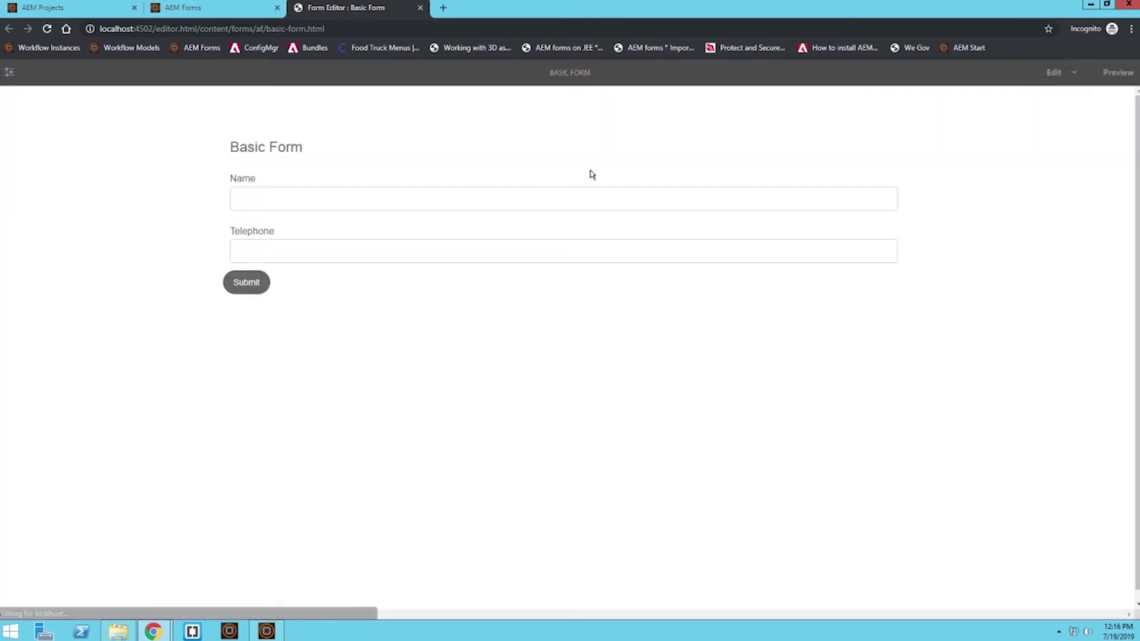
click(1110, 74)
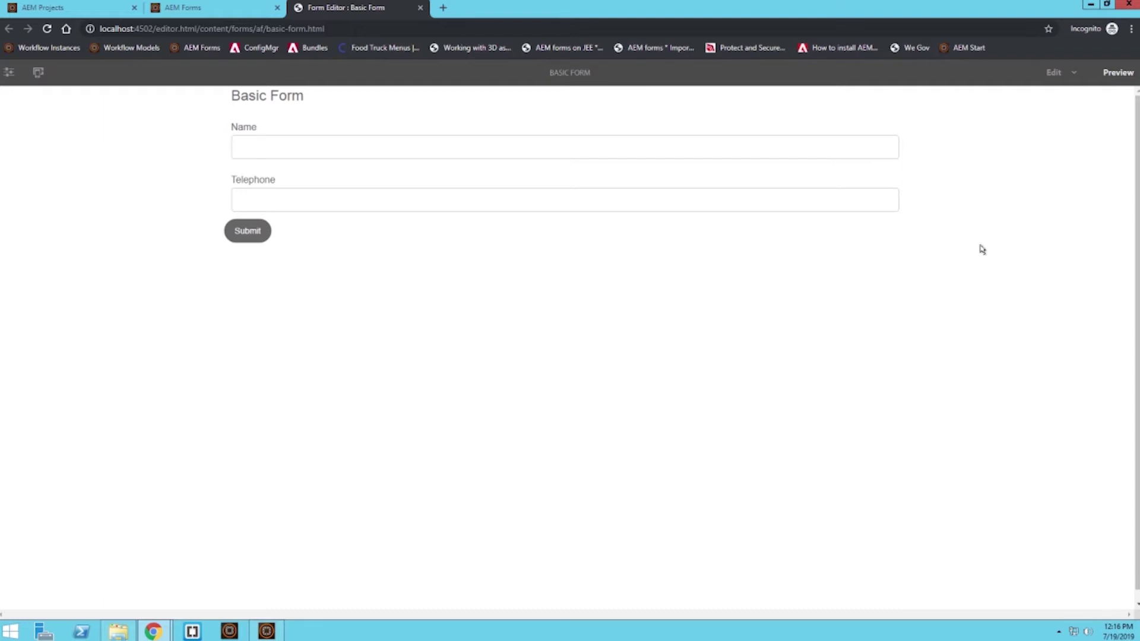
Load the preview with ?wcmmode=disabled&afAcceptLang=fr, then change the language code to de
click(344, 28)
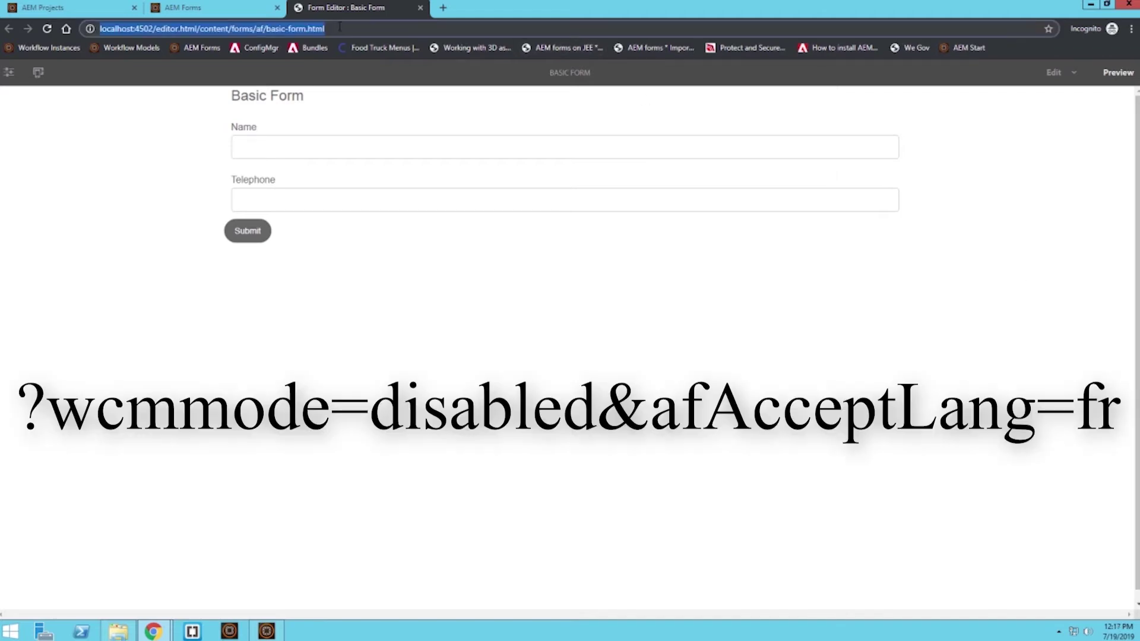
click(344, 27)
text(?wcmmode=disabled&afAcceptLang=fr)
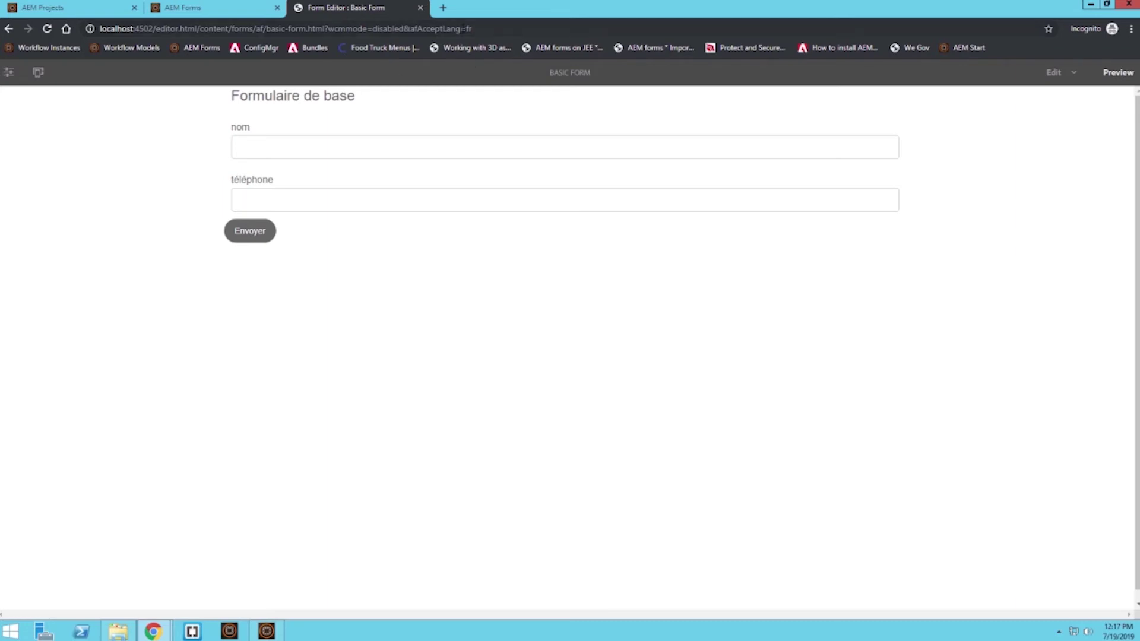
click(467, 29)
text(de)
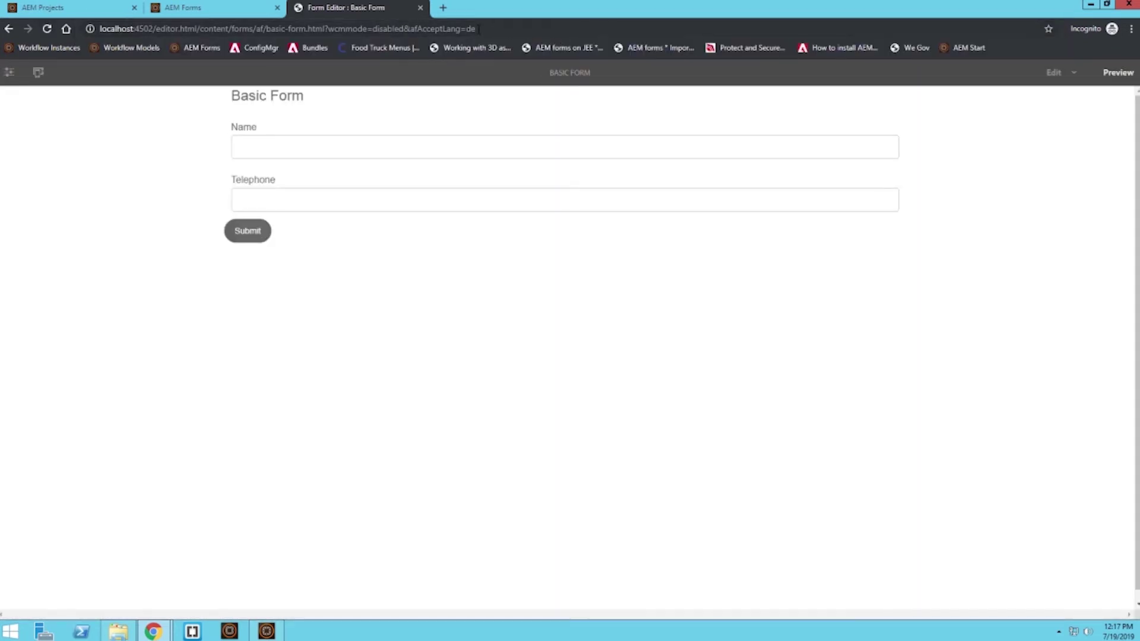
Change afAcceptLang=de back to fr in the address and reload the preview
click(472, 28)
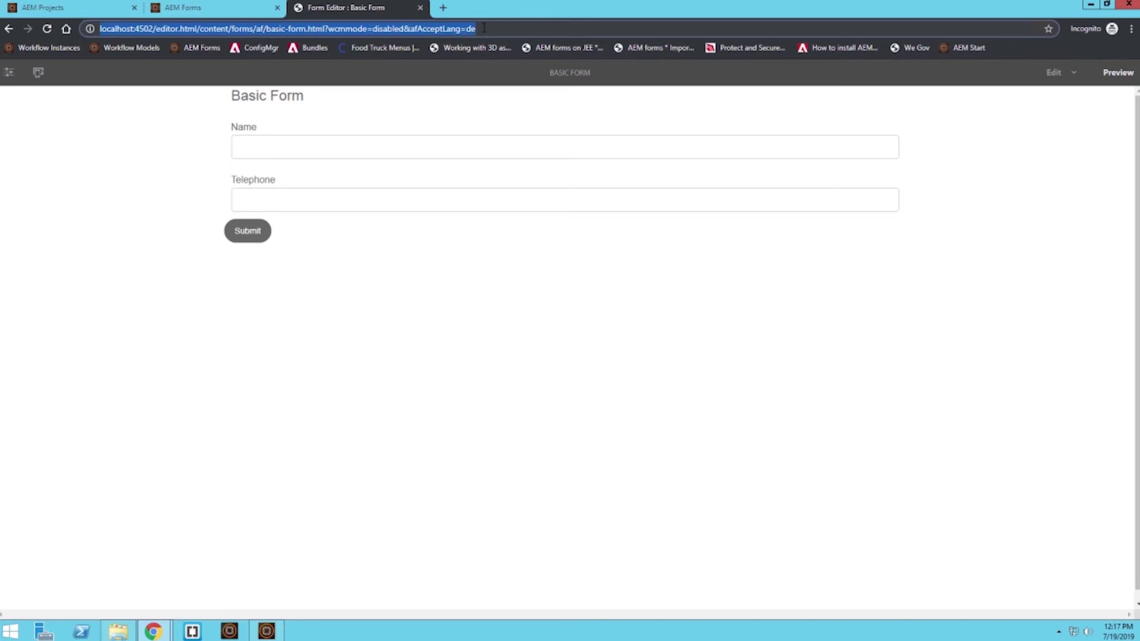
click(485, 29)
key(BackSpace)
key(BackSpace)
text(fr)
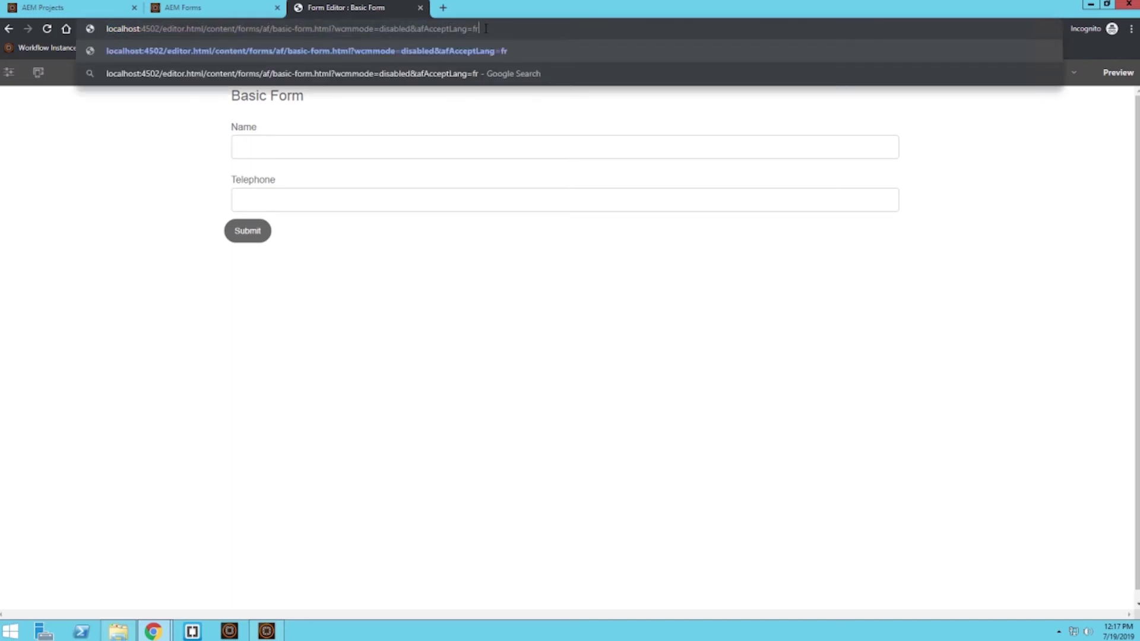
key(Return)
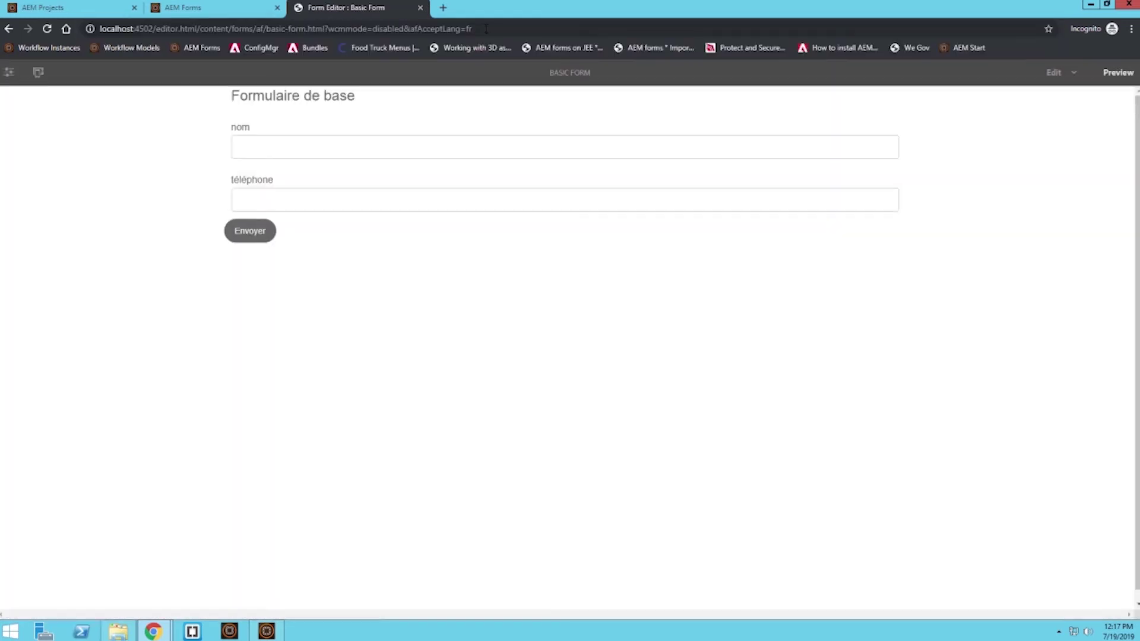